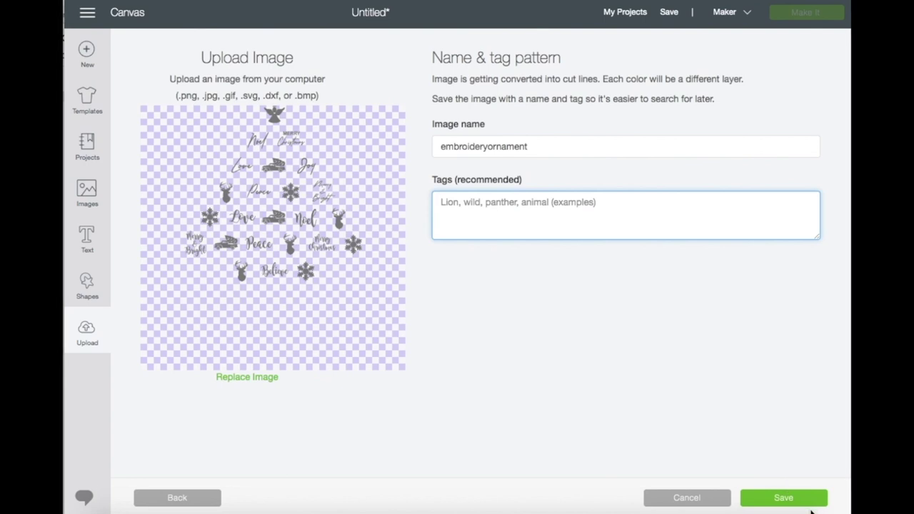
- Save the uploaded embroideryornament image and insert it from the recent uploads onto the canvas
click(805, 500)
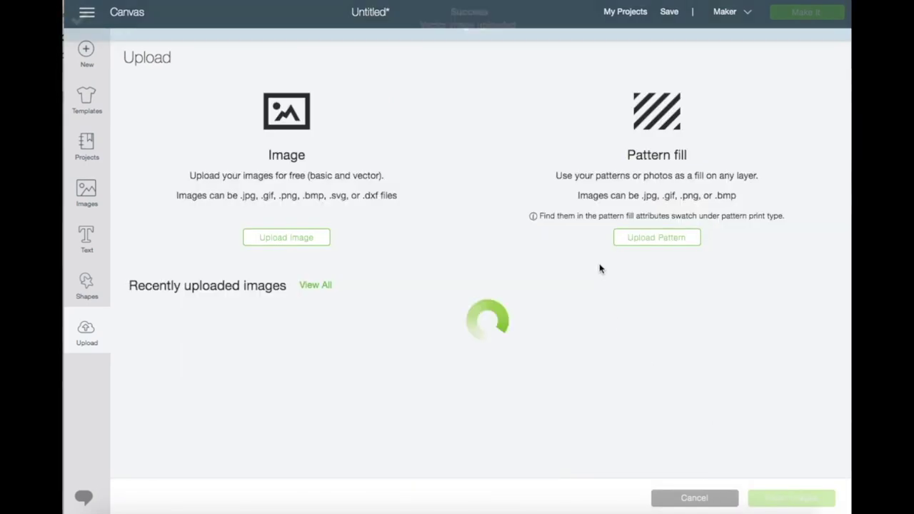
click(232, 371)
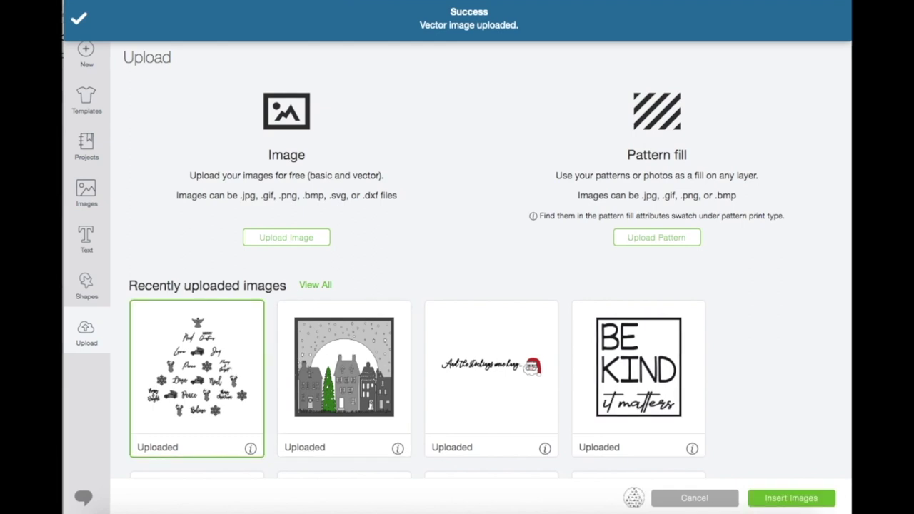
click(825, 499)
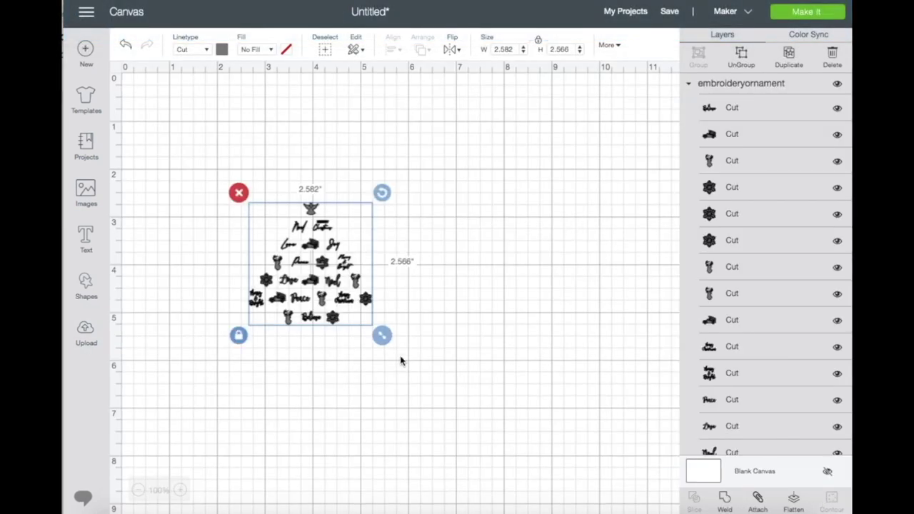
- Enlarge the Christmas tree design to about 5.5 inches wide near the canvas origin and ungroup it
drag(333, 283, 211, 161)
drag(271, 220, 400, 352)
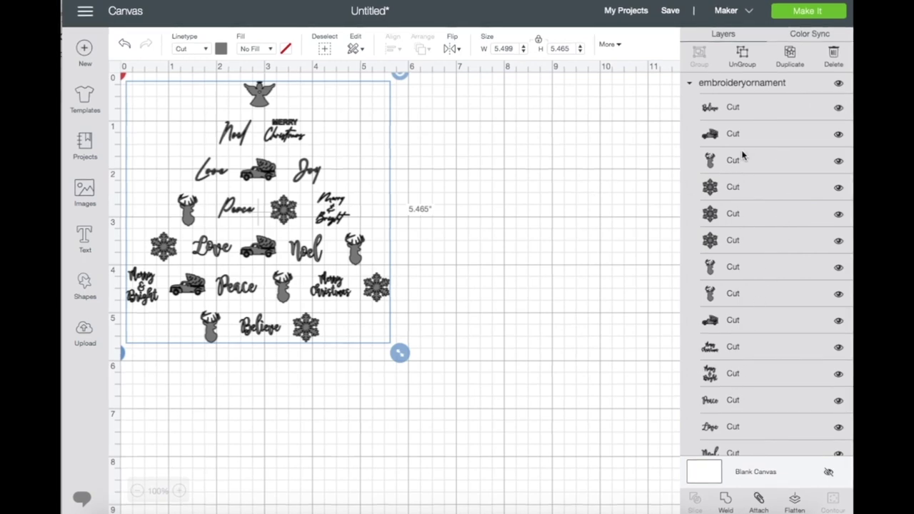
click(743, 57)
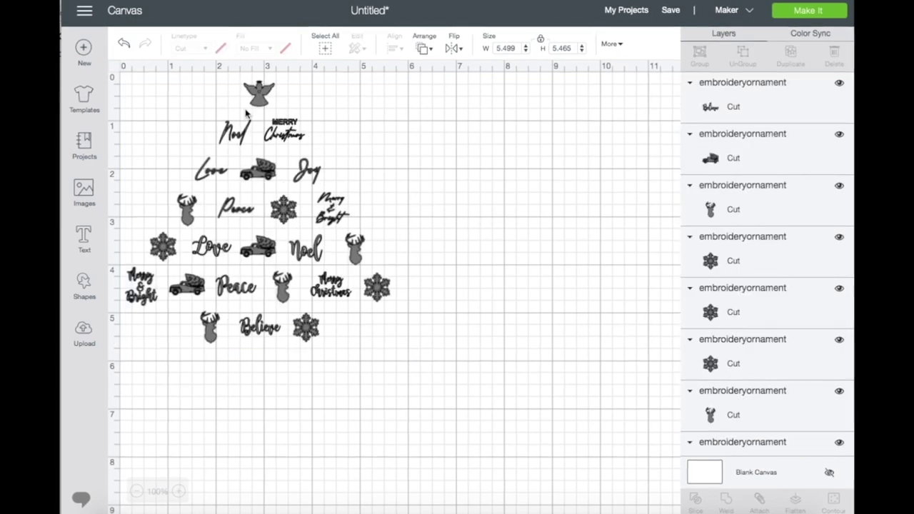
- Move all the tree design pieces together lower on the canvas, leaving free space above them
click(325, 43)
drag(259, 93, 300, 208)
click(486, 224)
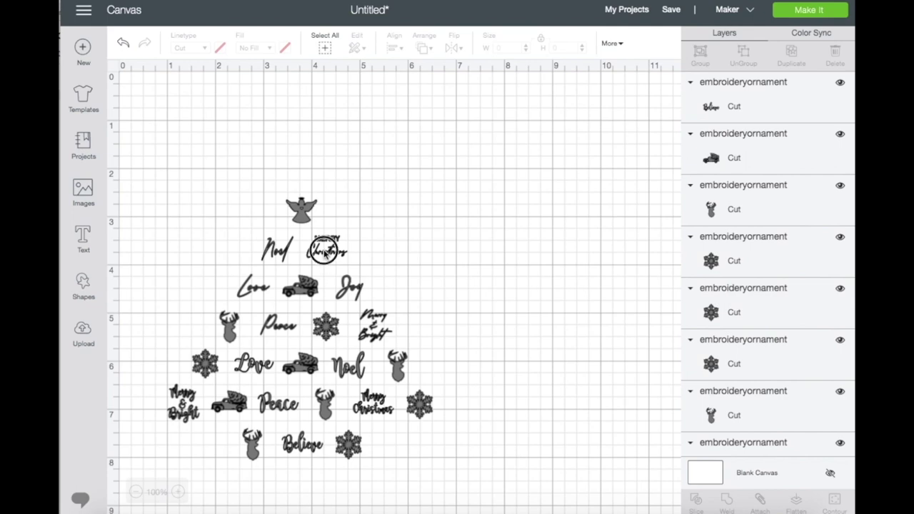
- Pull the Merry Christmas lettering, a truck and a snowflake out of the tree into a row above it
drag(325, 251, 152, 105)
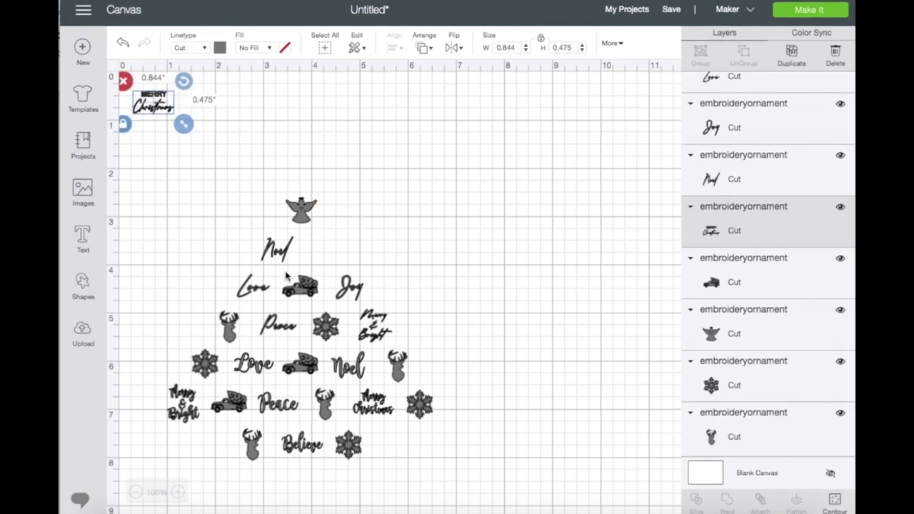
drag(301, 286, 213, 103)
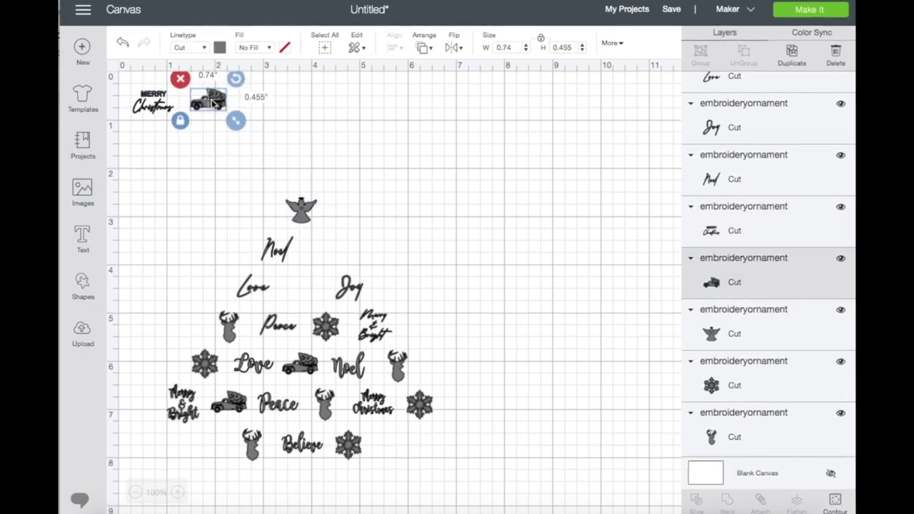
drag(330, 332, 258, 102)
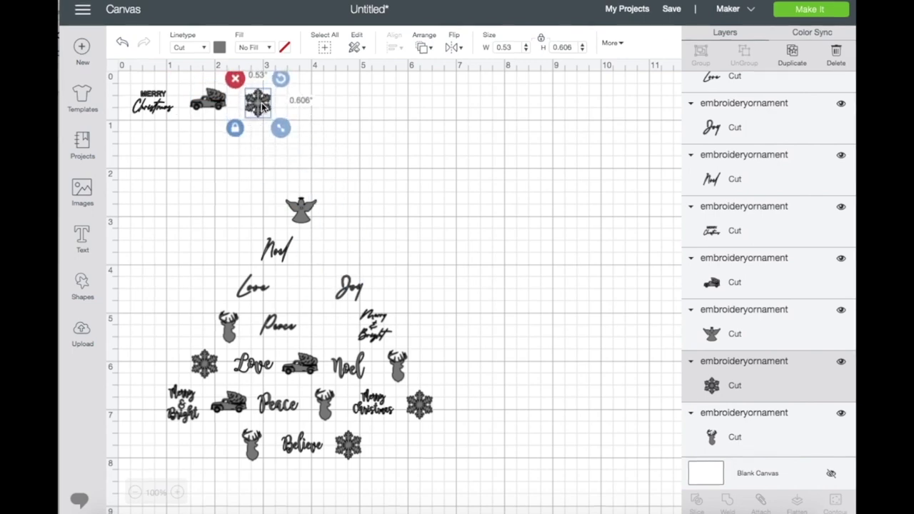
- Group the remaining tree pieces and hide the group from the canvas
drag(127, 189, 486, 482)
click(701, 50)
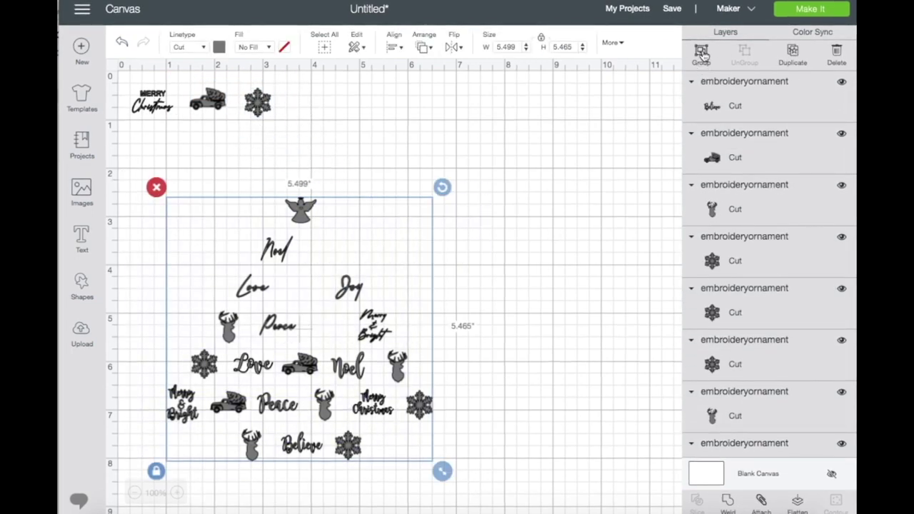
click(842, 82)
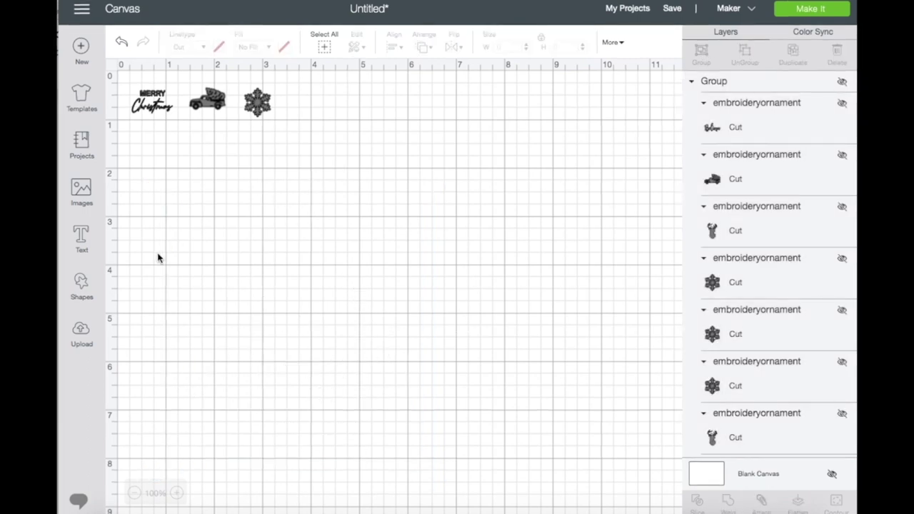
- Insert a circle shape and set its diameter to 3.1 inches
click(81, 284)
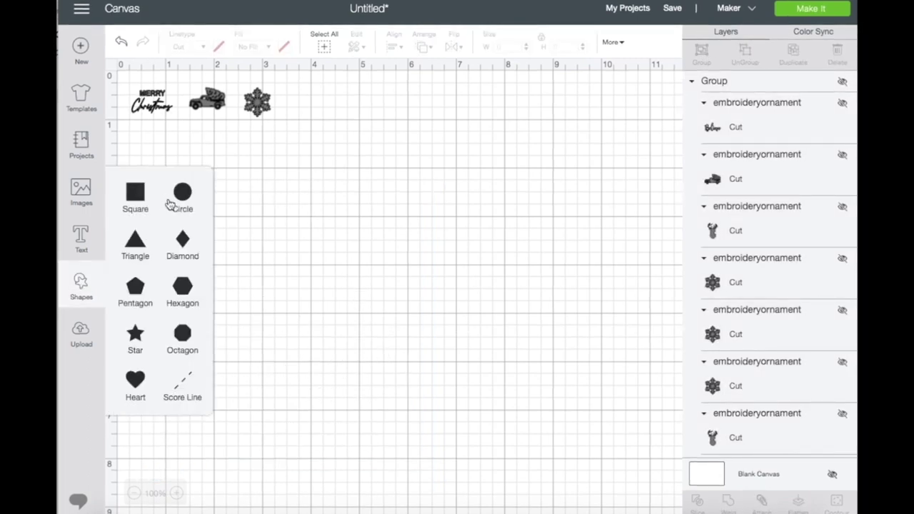
click(183, 196)
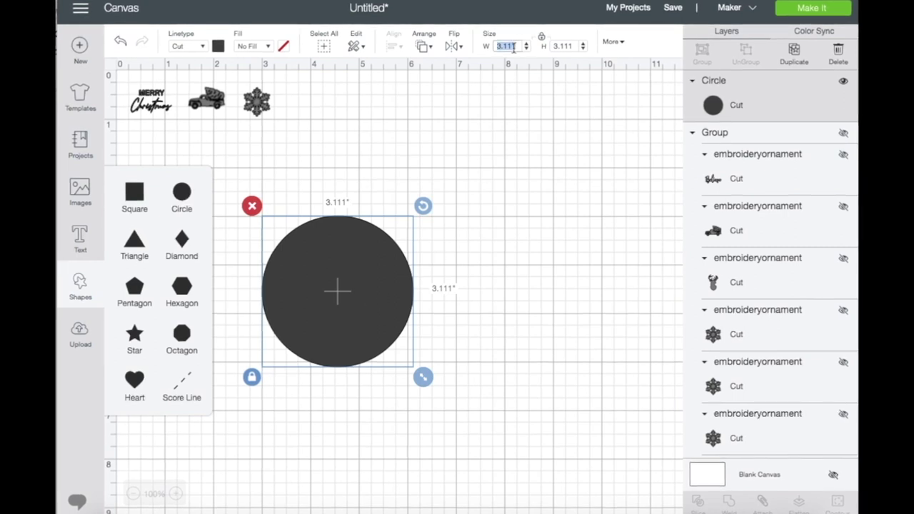
text(1)
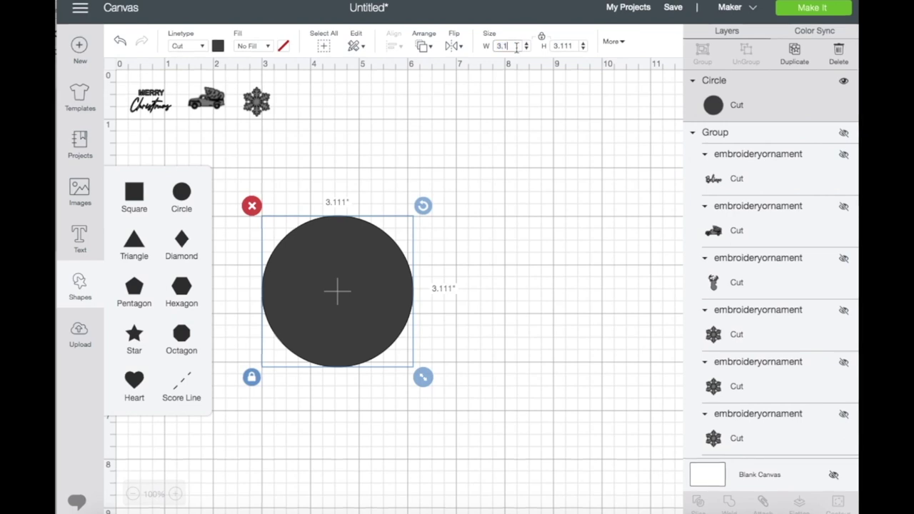
key(Return)
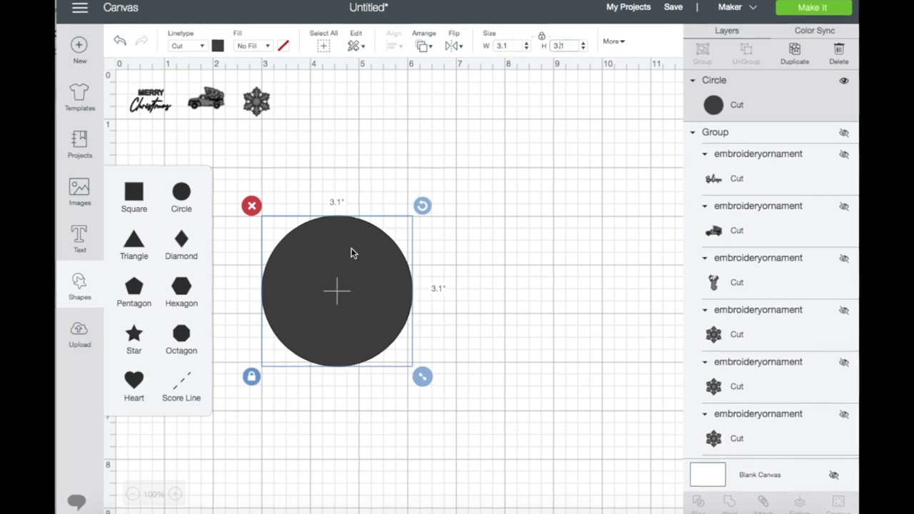
- Recolor the circle to a custom light grey, #dcd9d9
click(217, 46)
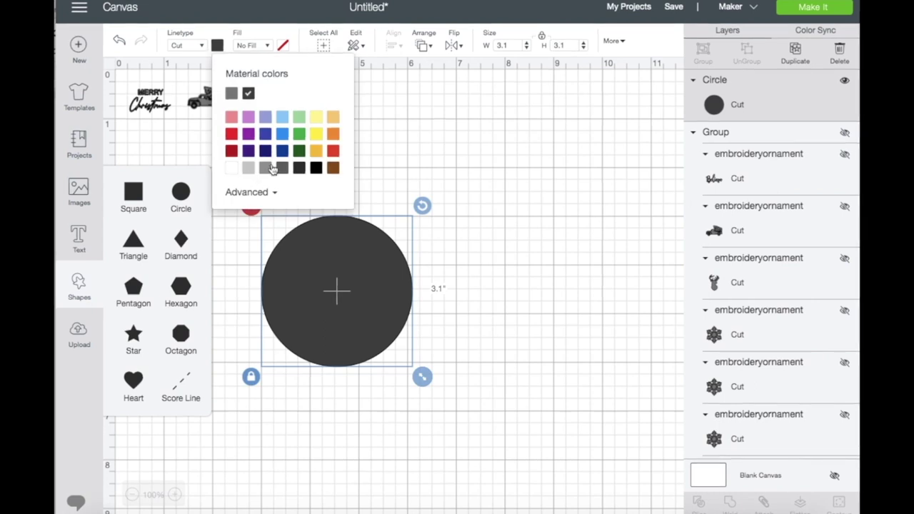
click(252, 194)
click(227, 218)
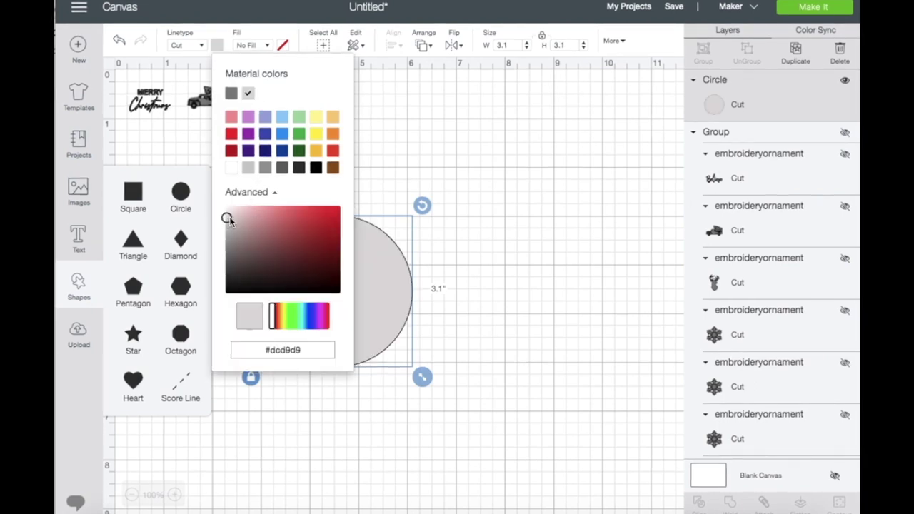
click(431, 141)
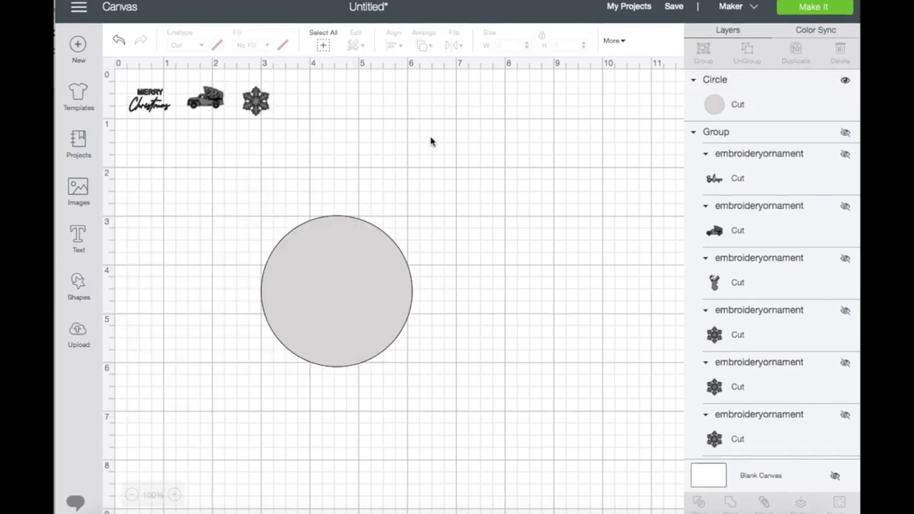
- Change the Merry Christmas lettering's material color to red
click(149, 106)
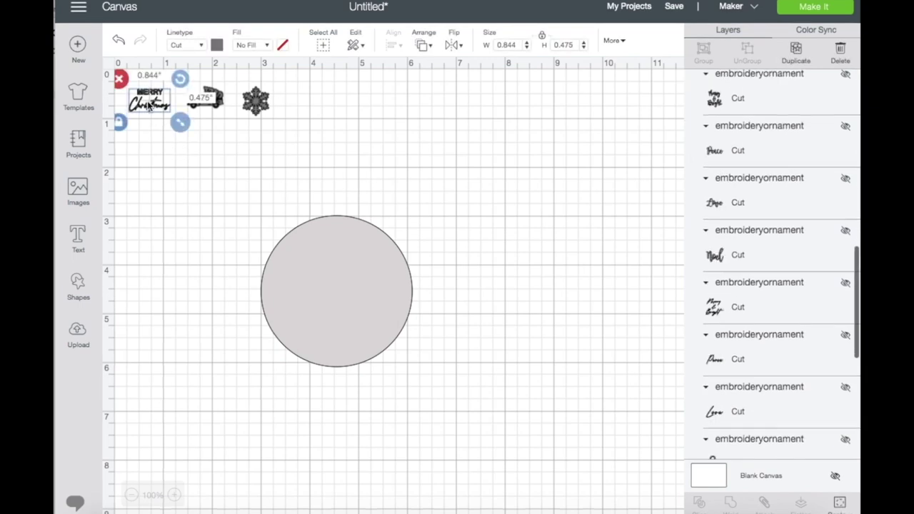
click(217, 45)
click(231, 136)
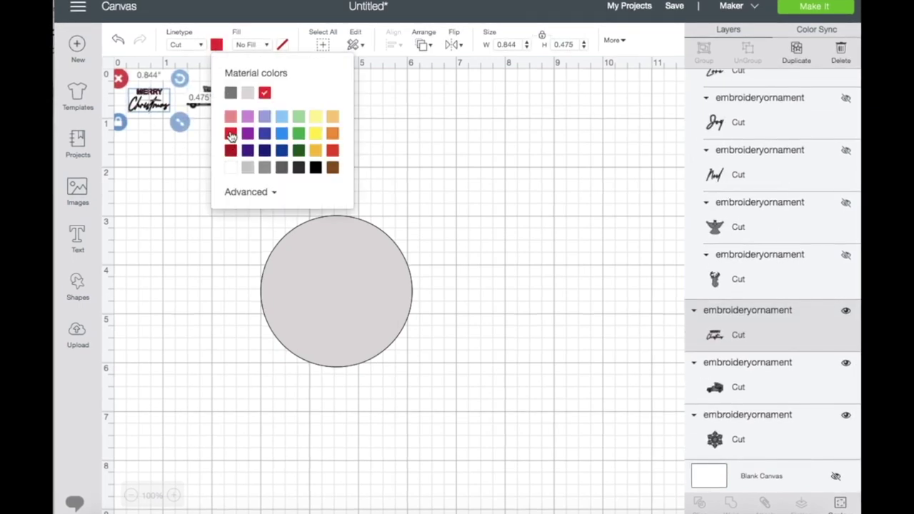
- Enlarge the Merry Christmas lettering to about 1.46 inches wide over the circle's edge and bring it to the front
drag(180, 125, 277, 255)
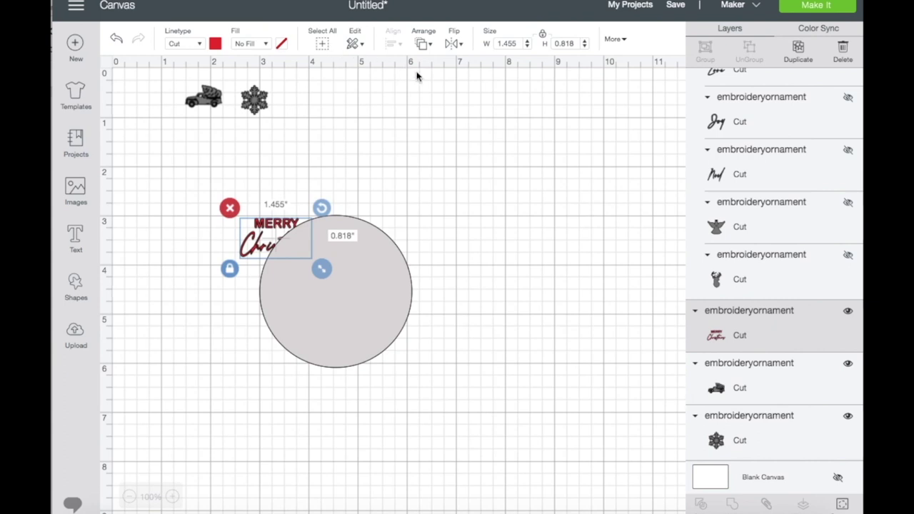
click(428, 45)
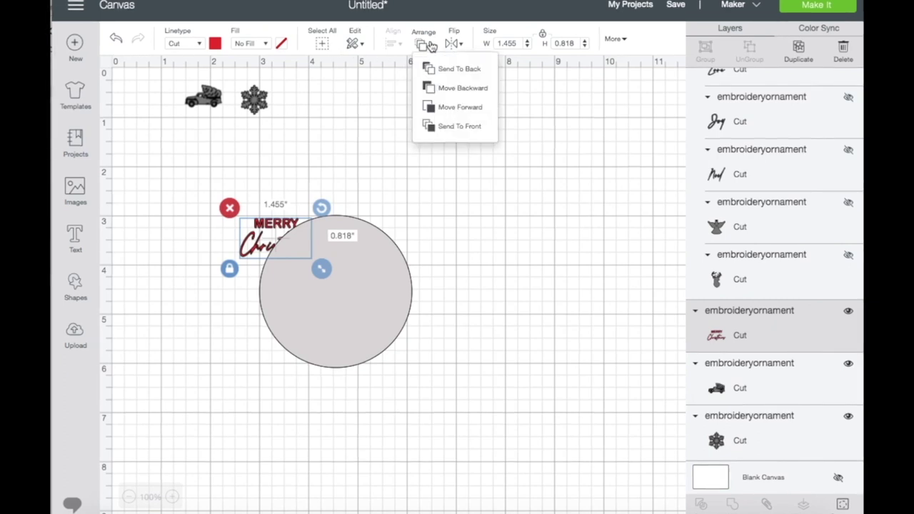
click(451, 127)
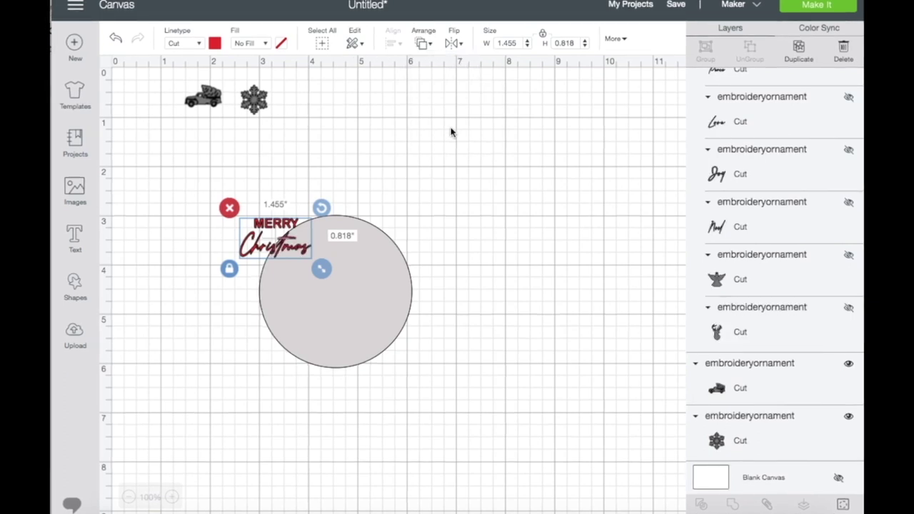
- Fit the Merry Christmas lettering inside the circle by enlarging and centering it, and move it clear above the circle
drag(300, 248, 418, 376)
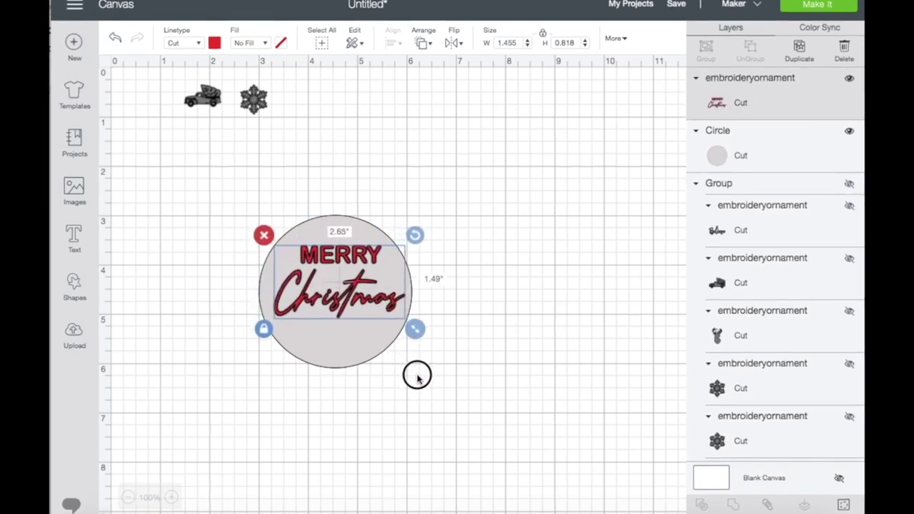
drag(342, 305, 337, 309)
drag(411, 333, 419, 348)
drag(367, 296, 482, 145)
- Move the truck onto the circle's upper edge and bring it to the front
drag(200, 104, 281, 253)
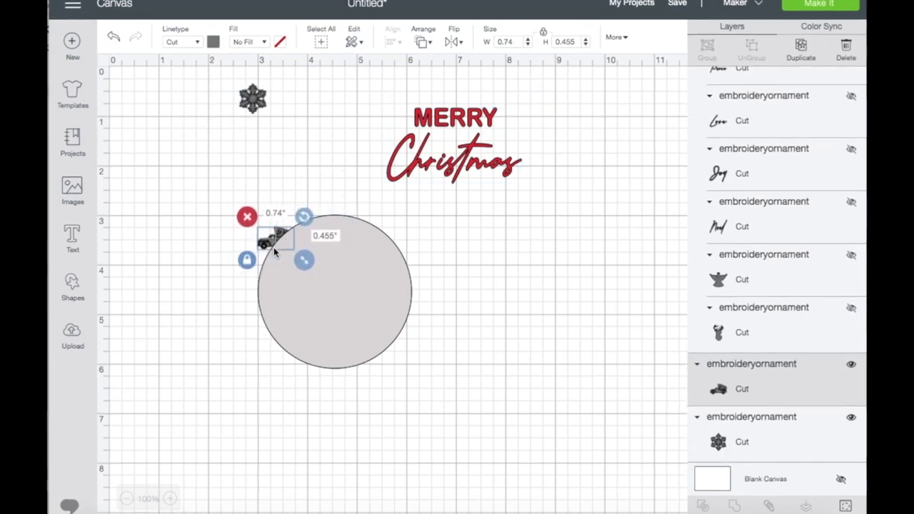
click(424, 42)
click(460, 127)
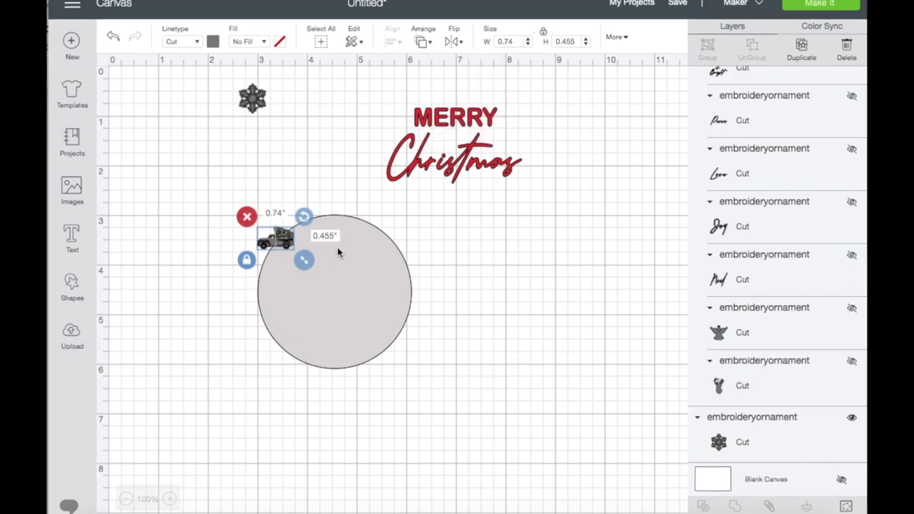
- Color the truck red and enlarge it to about 2.78 inches wide, centered in the circle
click(212, 41)
click(244, 91)
drag(304, 259, 398, 324)
drag(359, 286, 368, 306)
drag(406, 332, 414, 339)
drag(360, 306, 364, 307)
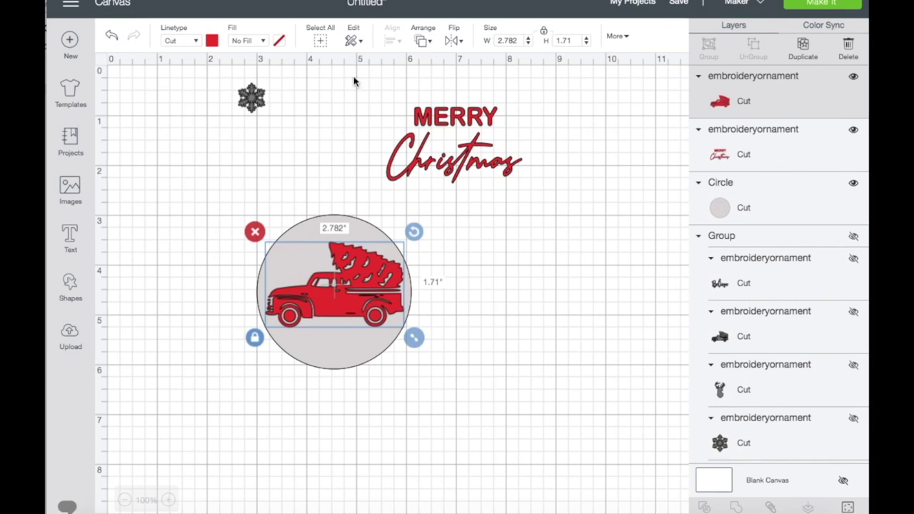
- Flip the truck horizontally and move it out of the circle, below the Merry Christmas lettering
click(452, 40)
click(462, 67)
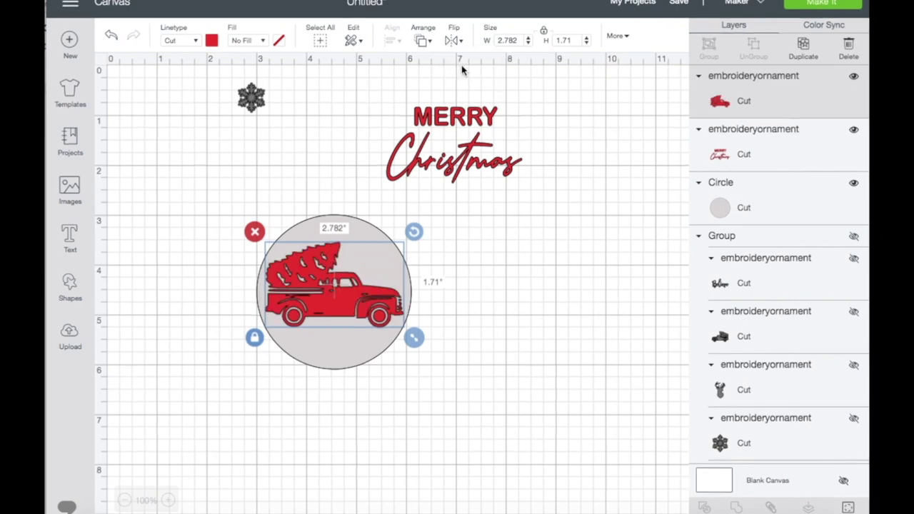
drag(326, 279, 533, 235)
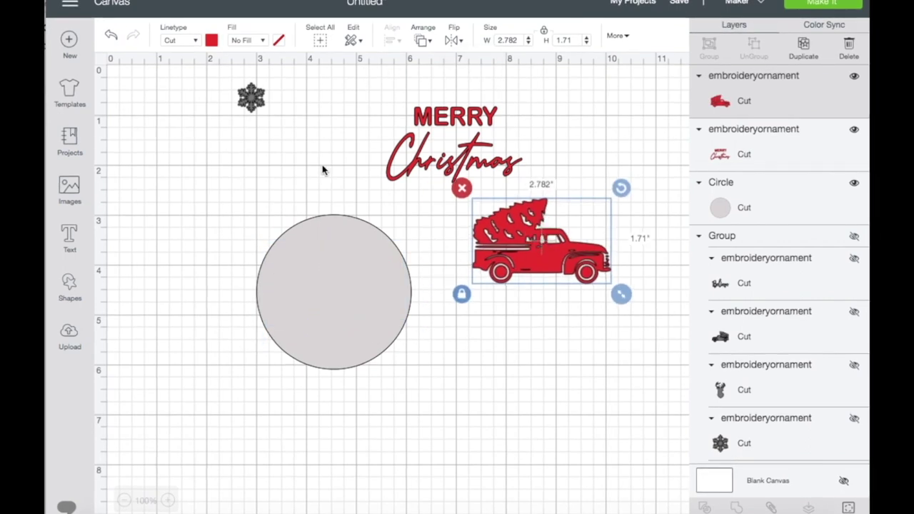
- Move the snowflake onto the circle's upper edge and bring it to the front
click(250, 99)
drag(247, 100, 280, 230)
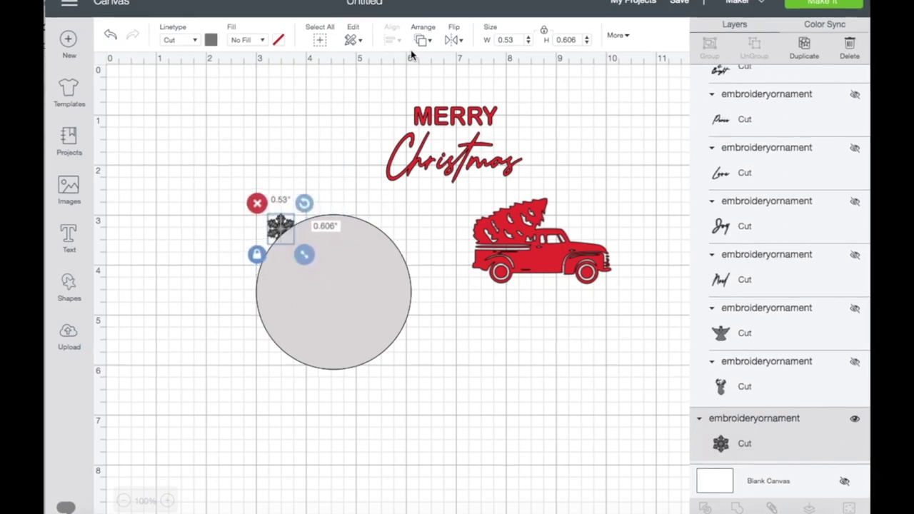
click(425, 41)
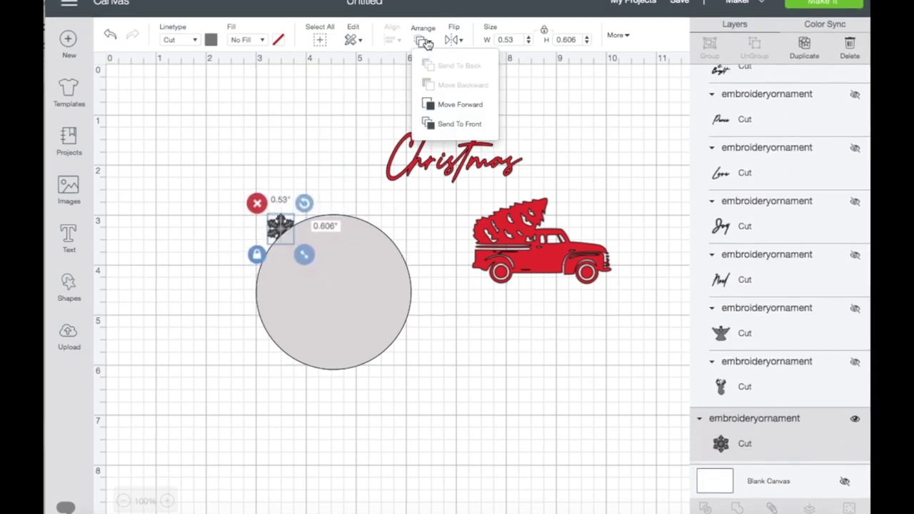
click(459, 124)
- Enlarge the snowflake to about 1.66 inches wide inside the circle and color it red
drag(310, 263, 334, 295)
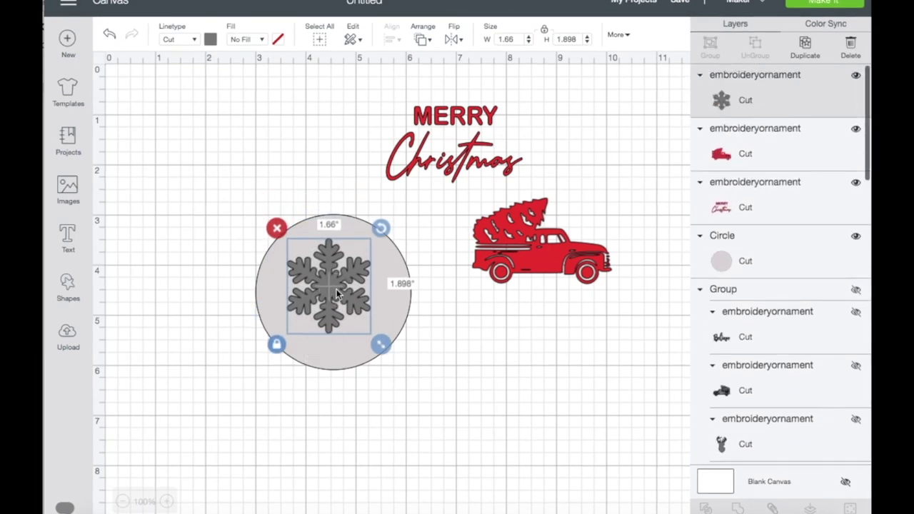
click(210, 40)
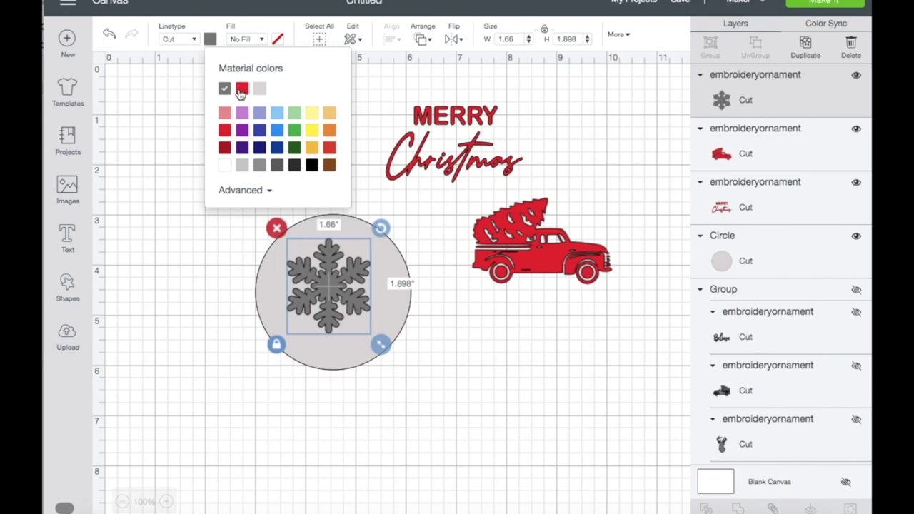
click(241, 89)
- Size the snowflake to about 1.87 inches wide, centered in the circle, and move it out above the circle
click(279, 301)
click(307, 296)
drag(379, 346, 391, 356)
click(341, 301)
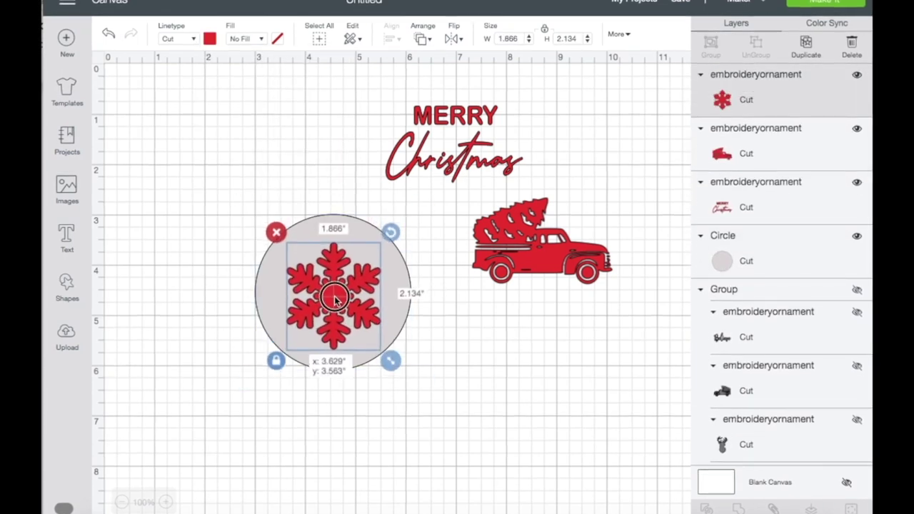
drag(330, 294, 308, 156)
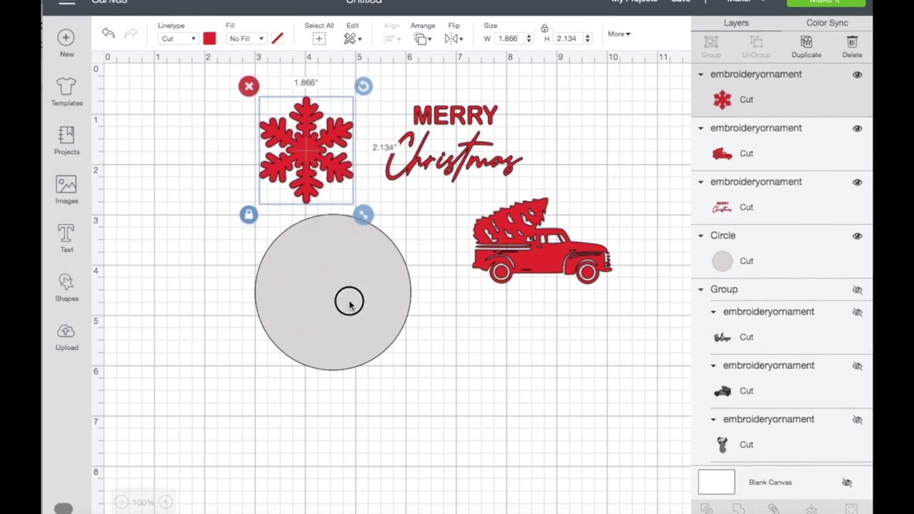
- Hide the circle template and move the snowflake, truck and Merry Christmas designs together toward the canvas's upper-left corner
drag(349, 306, 286, 343)
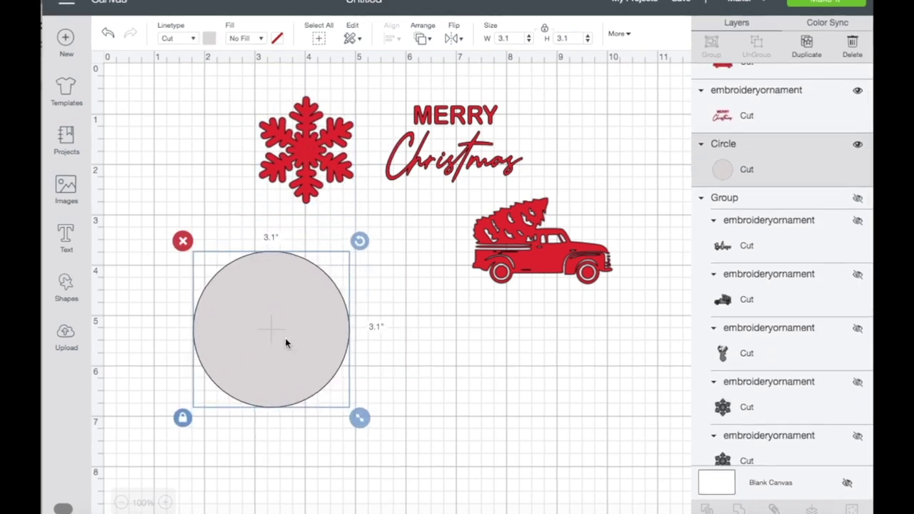
click(860, 144)
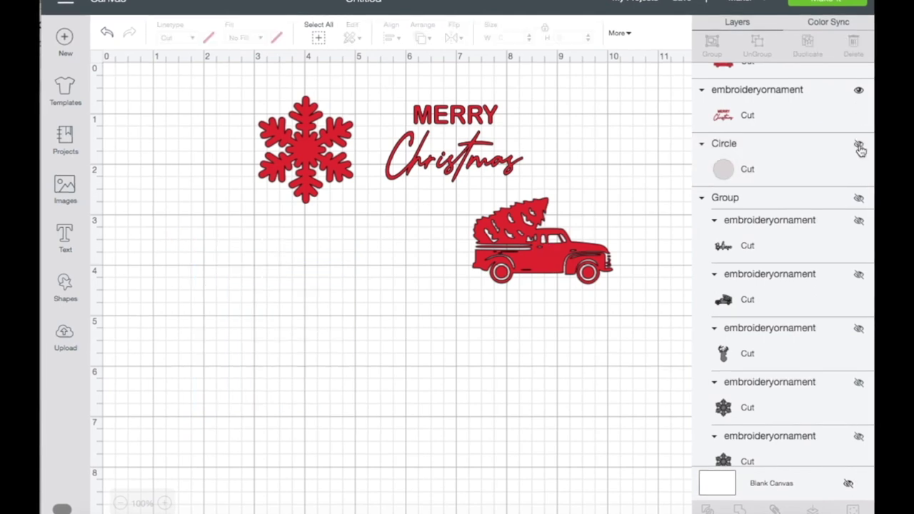
drag(241, 84, 619, 364)
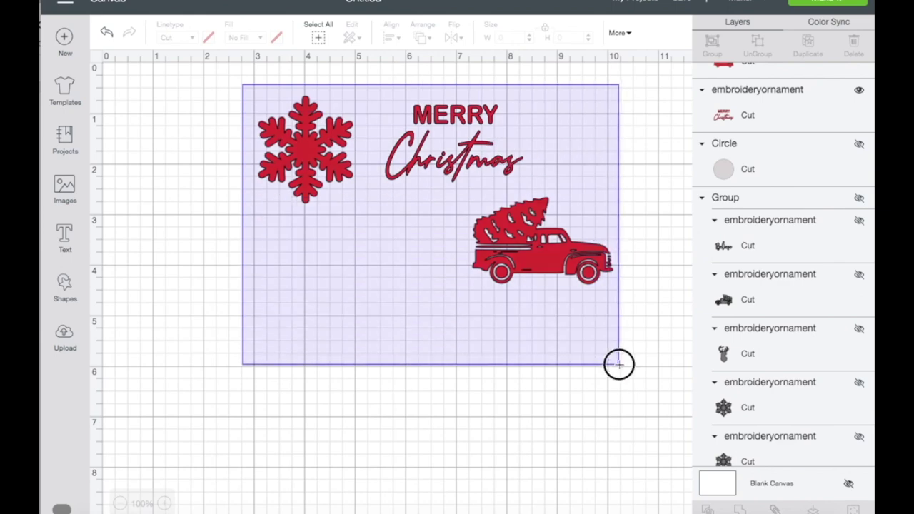
drag(553, 245, 434, 234)
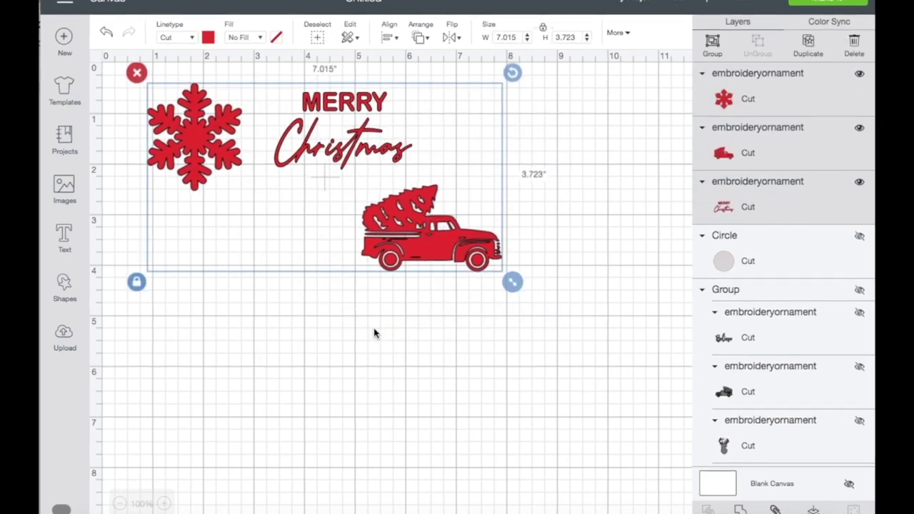
click(374, 334)
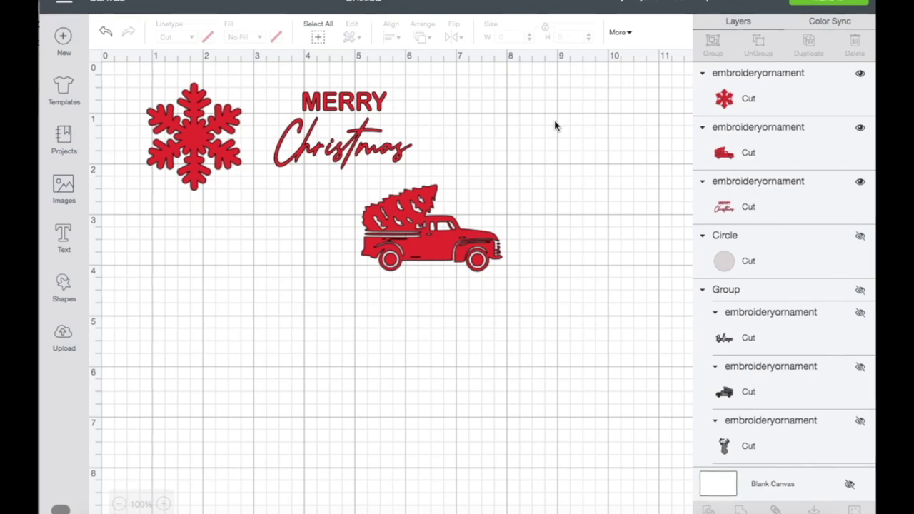
- Send the designs to the cut preview, mirror the 12" x 12" mat and continue to the material settings
click(821, 3)
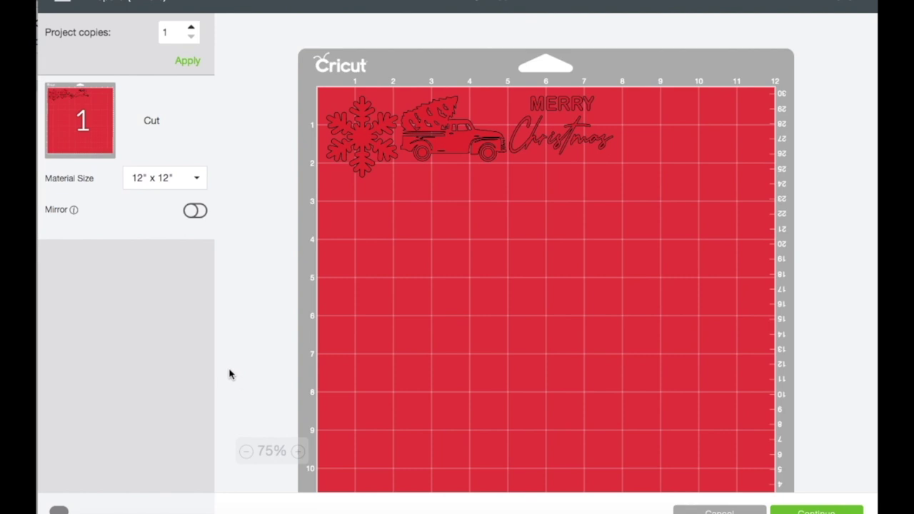
click(194, 212)
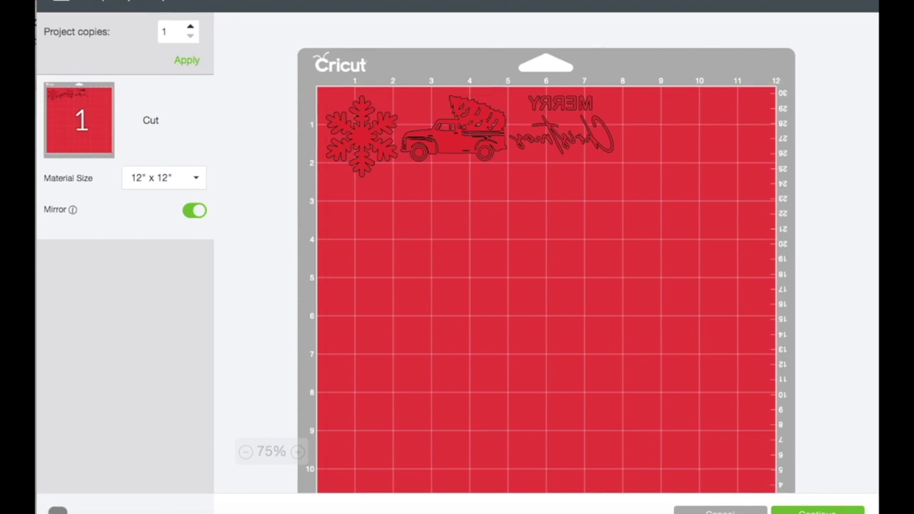
click(818, 511)
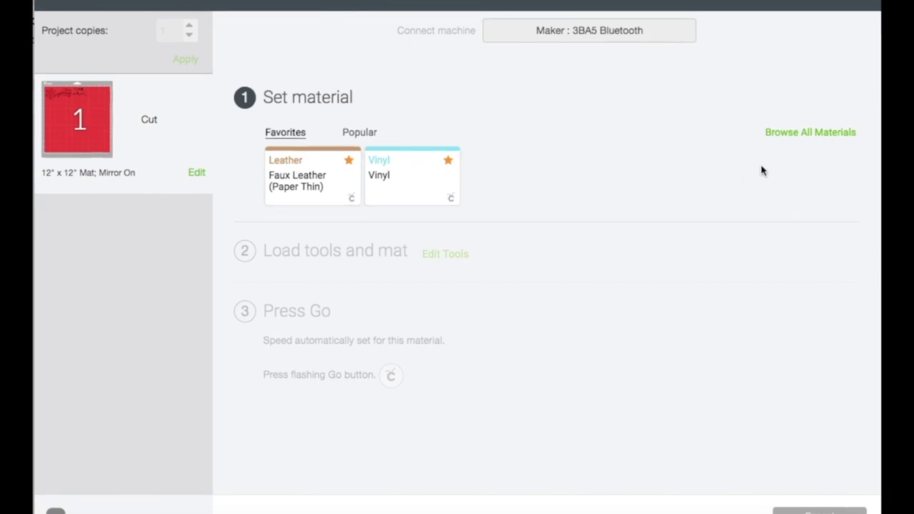
- Search all materials for "iron-on", then favorite Everyday Iron-On and apply it as the cut material
click(791, 136)
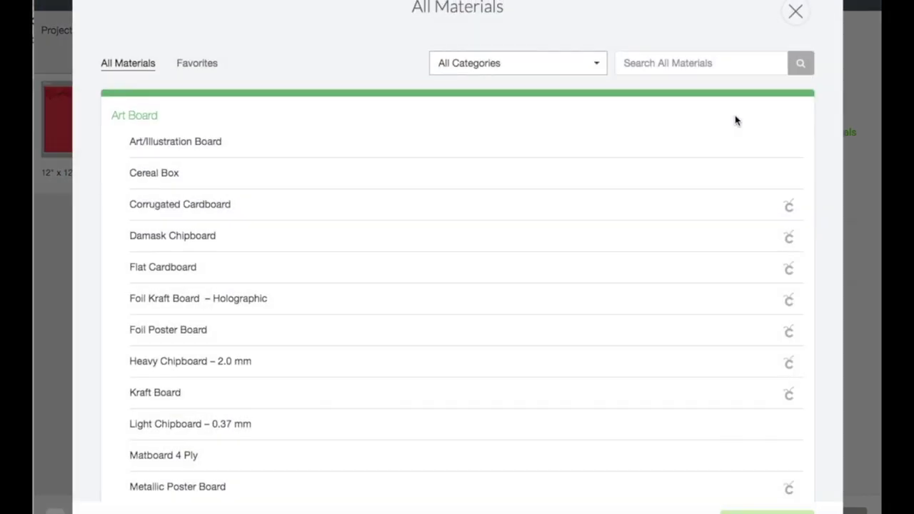
click(706, 63)
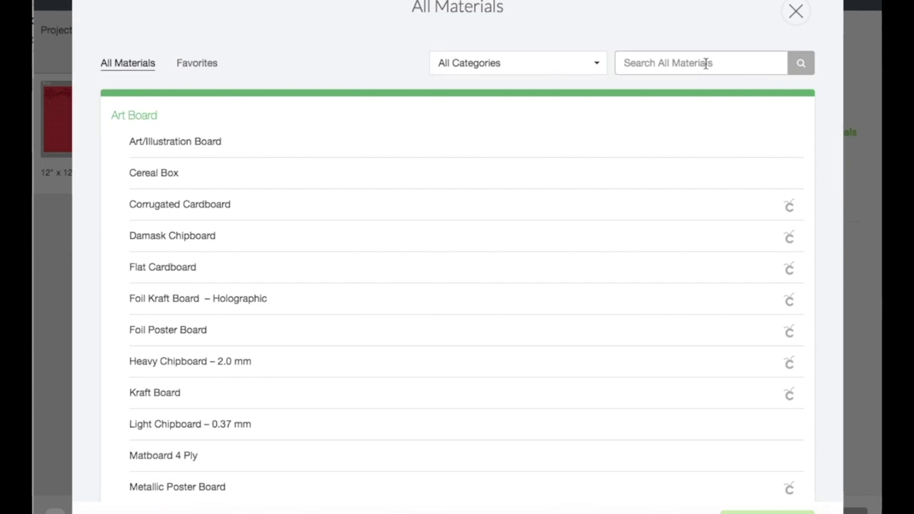
text(iron-)
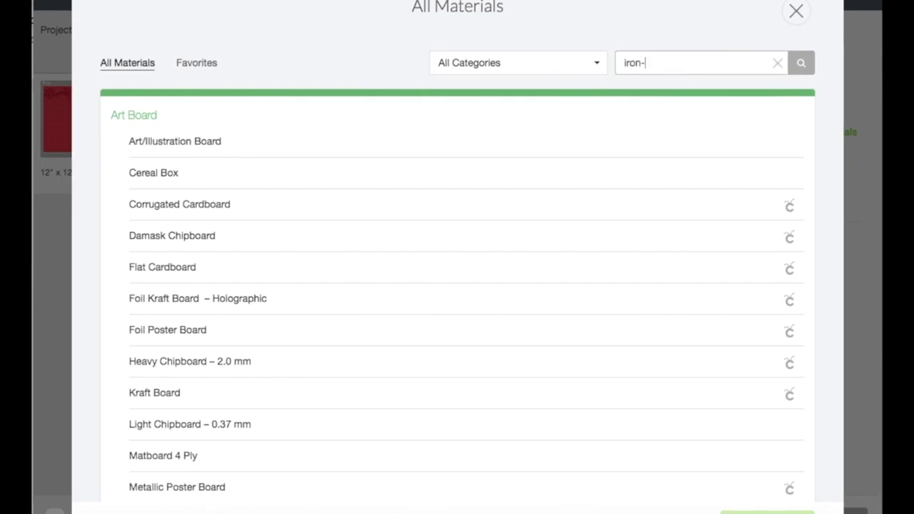
text(on)
key(Return)
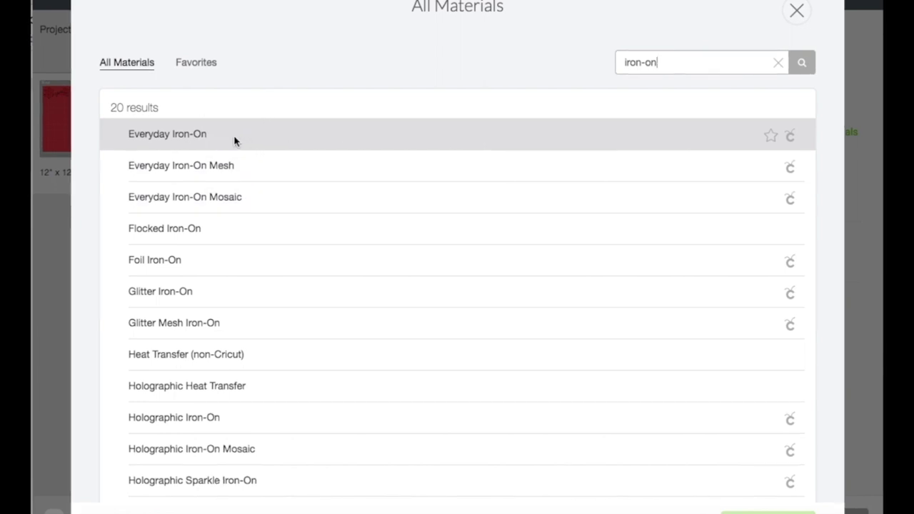
click(771, 136)
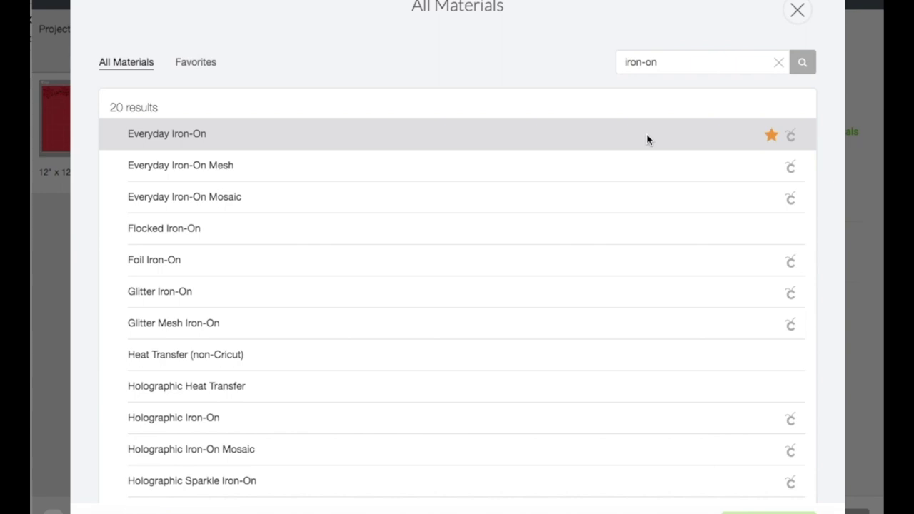
click(341, 138)
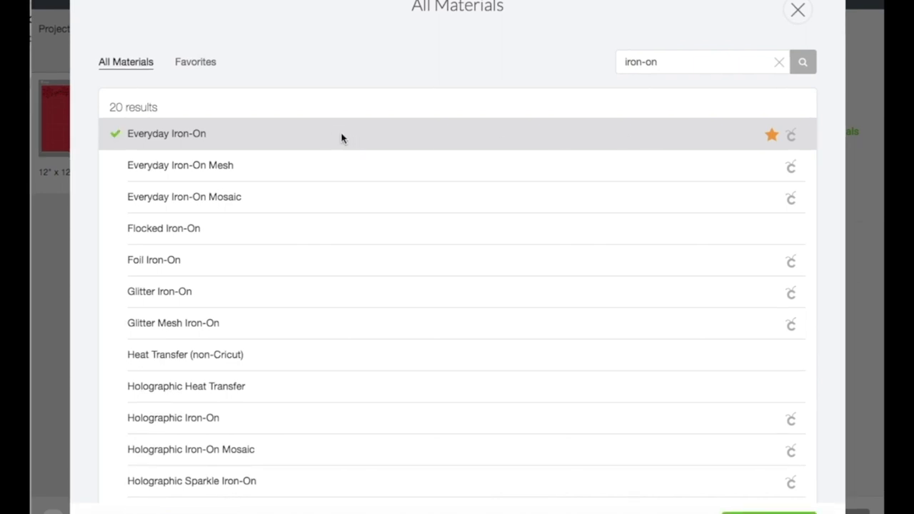
click(767, 511)
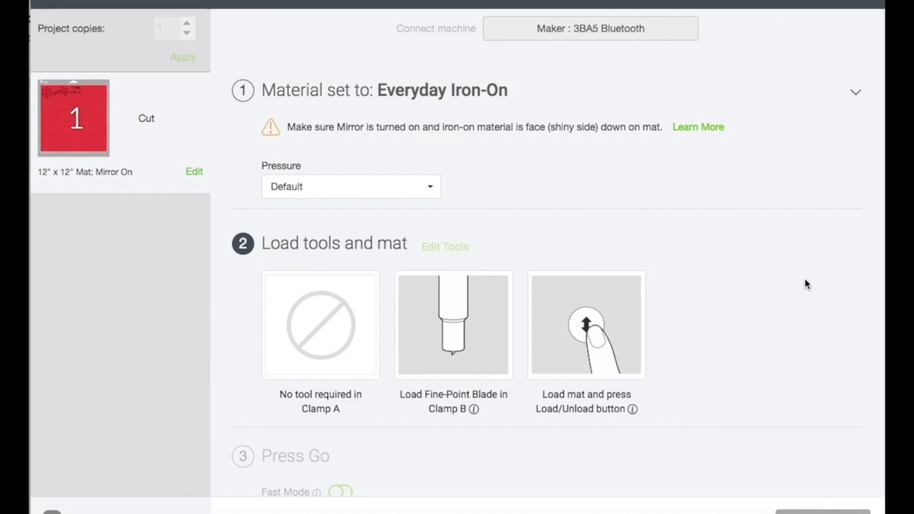
- Keep the cutting pressure at Default and review the tool, mat loading and Go instructions
click(383, 191)
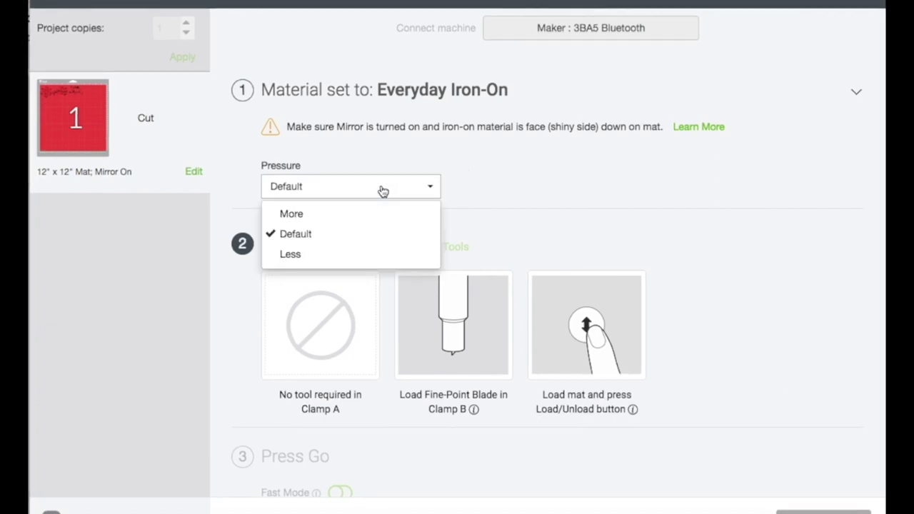
click(317, 237)
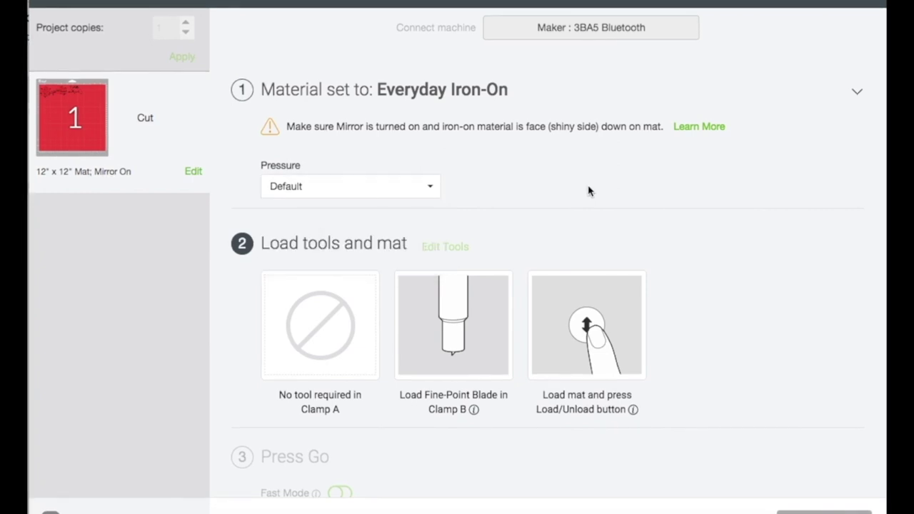
scroll(353, 262, down, 2)
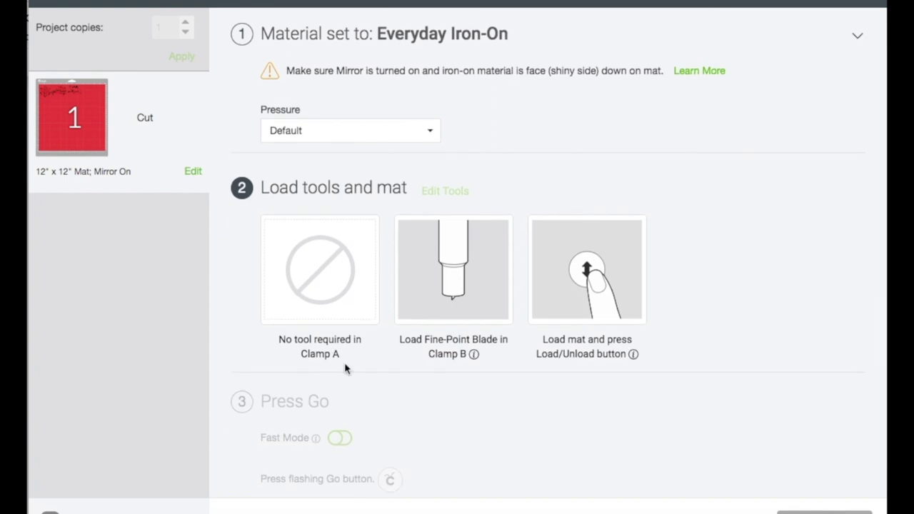
scroll(352, 418, down, 1)
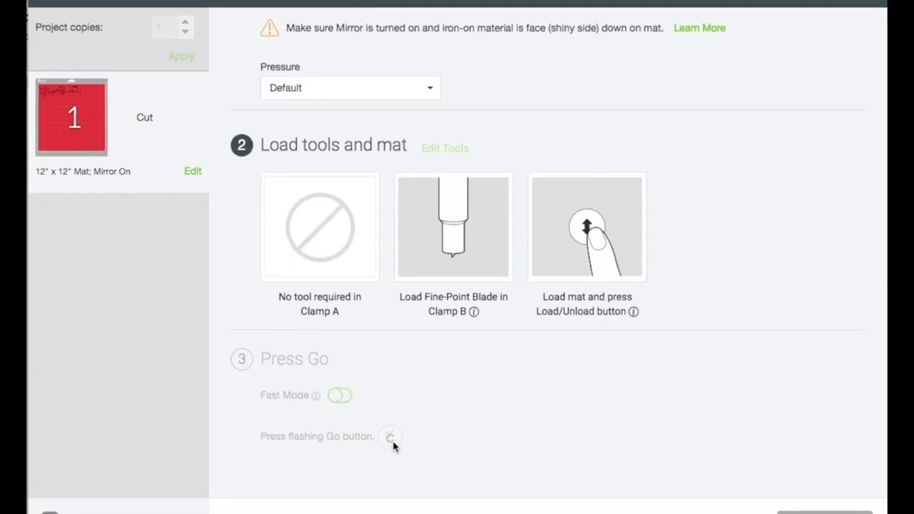